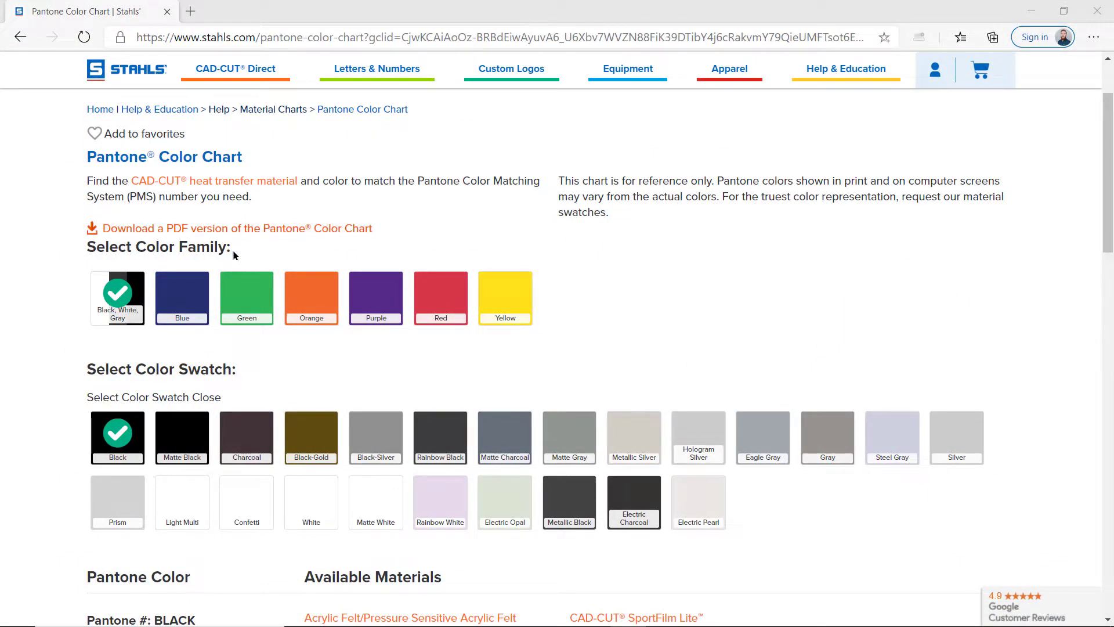
Browse the Stahls Pantone Blue, Green, Orange, Purple, Red and Yellow colour families
{"action": "left_click", "coordinate": [195, 283]}
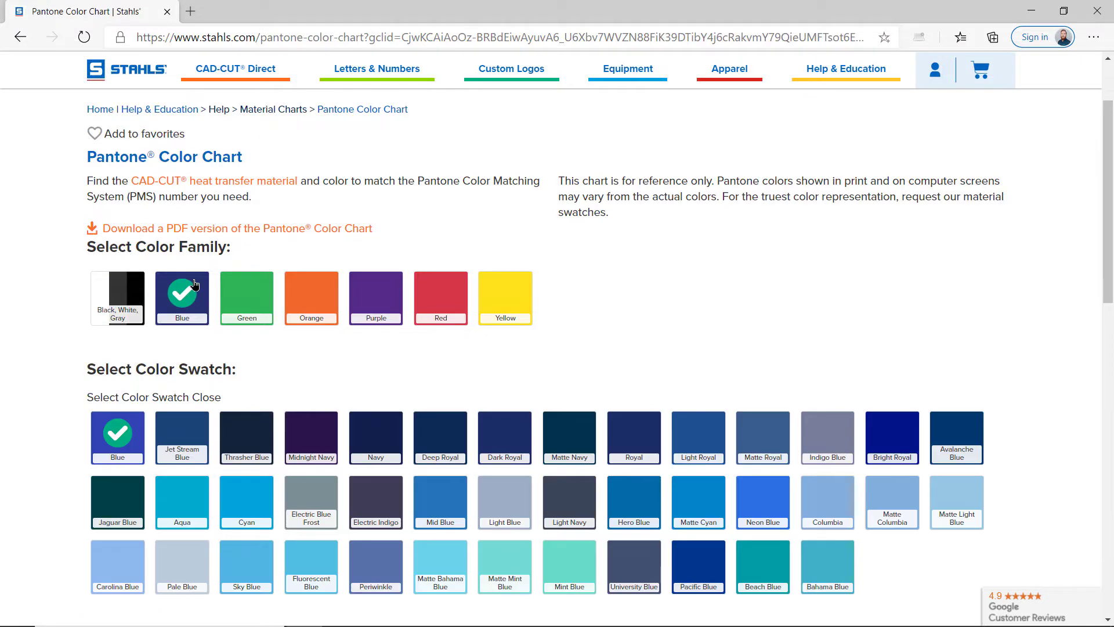
{"action": "left_click", "coordinate": [247, 298]}
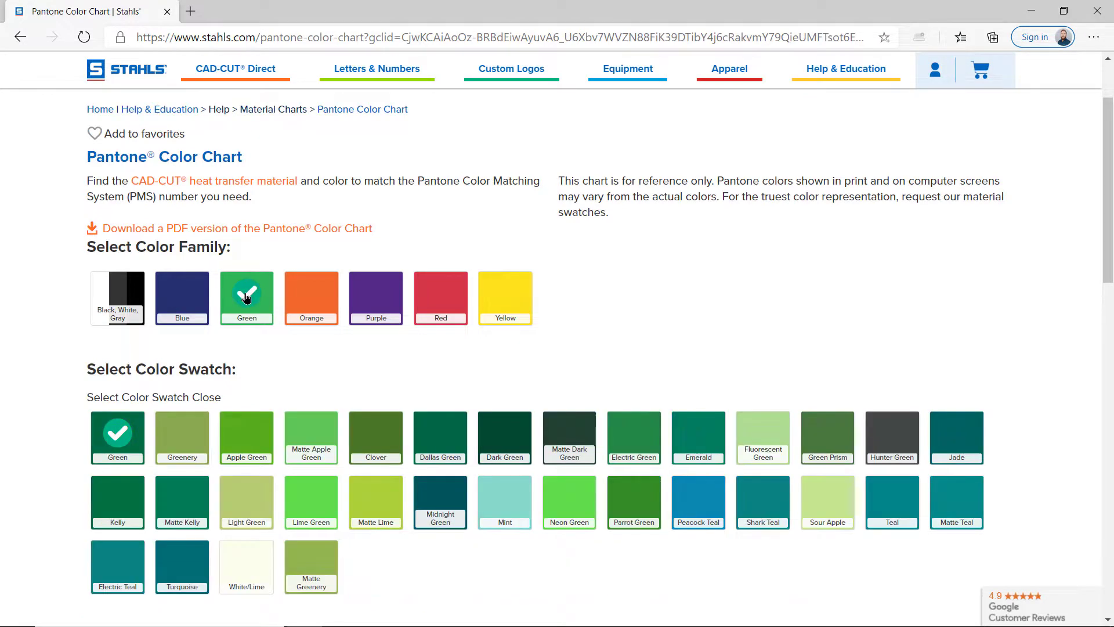
{"action": "left_click", "coordinate": [308, 300]}
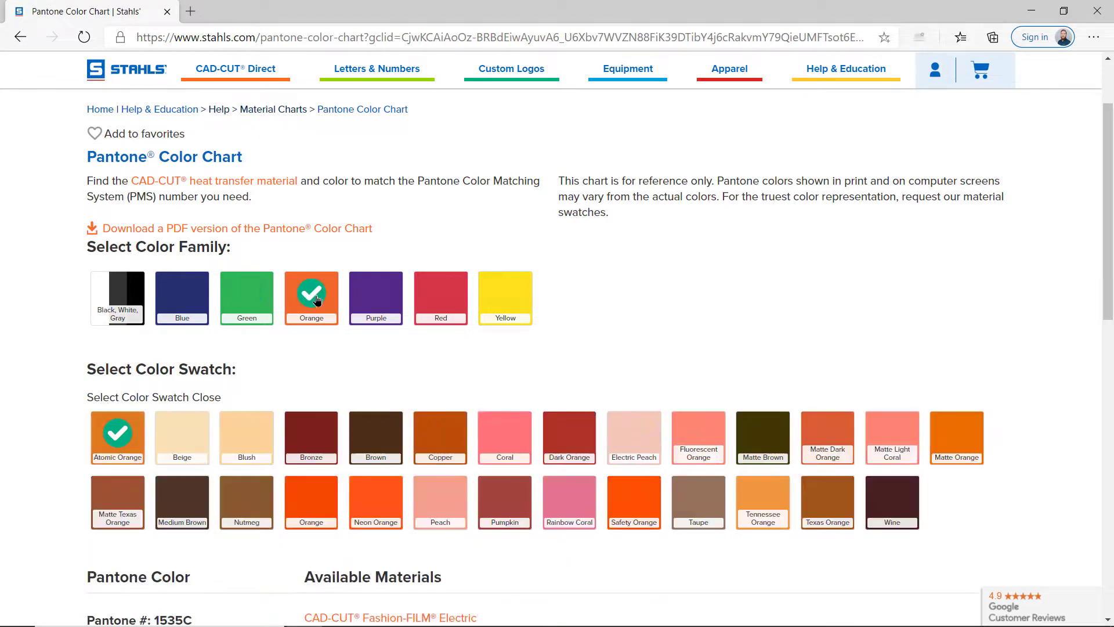
{"action": "left_click", "coordinate": [385, 302]}
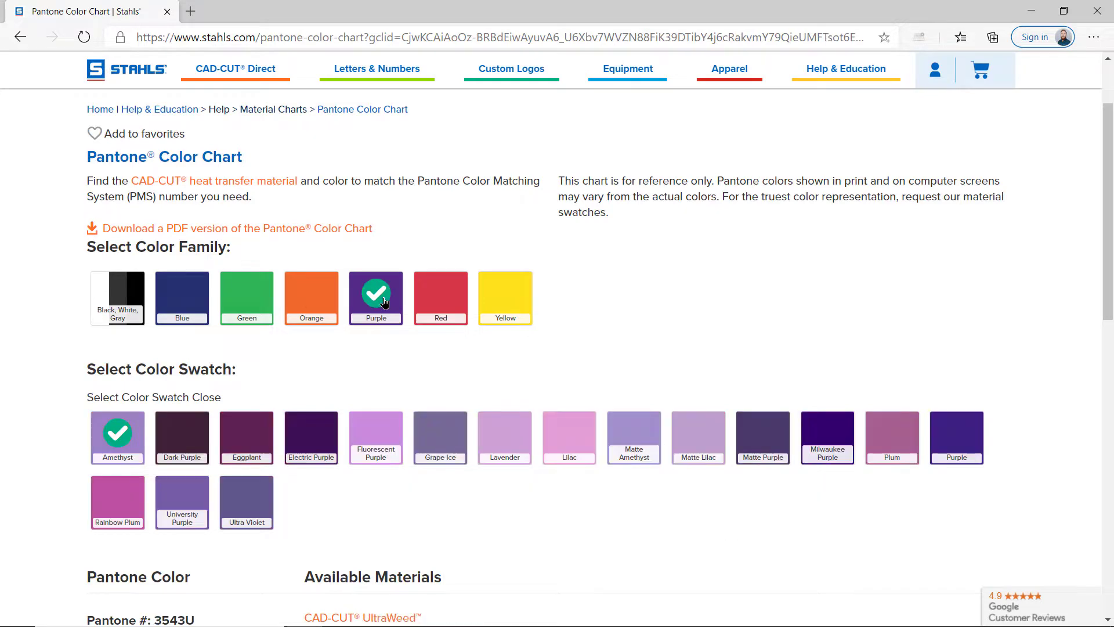
{"action": "left_click", "coordinate": [439, 299]}
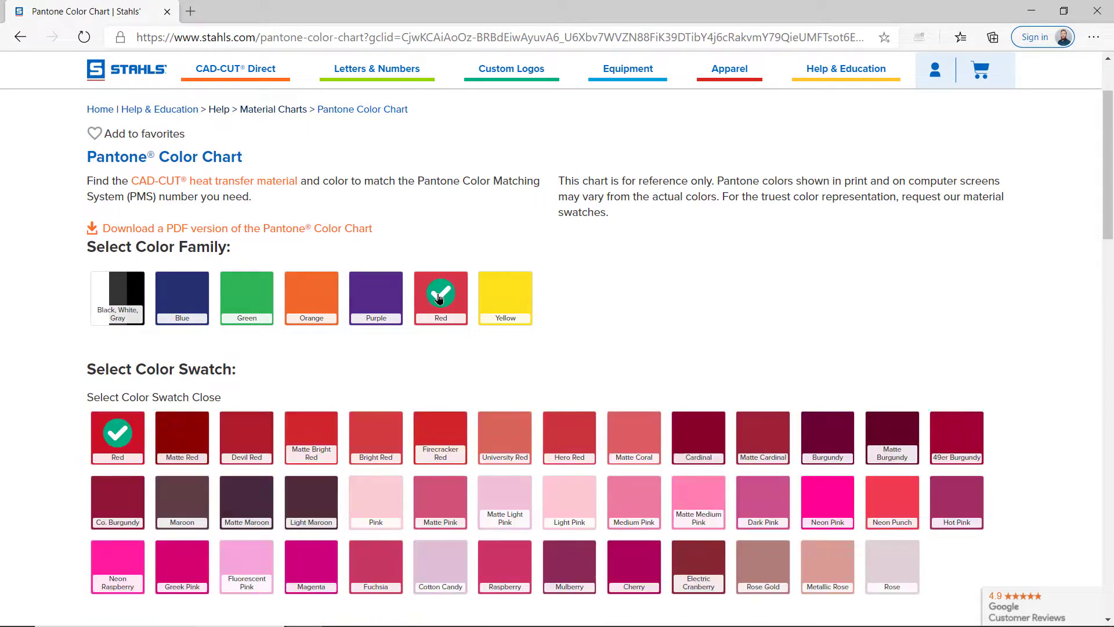
{"action": "left_click", "coordinate": [493, 302]}
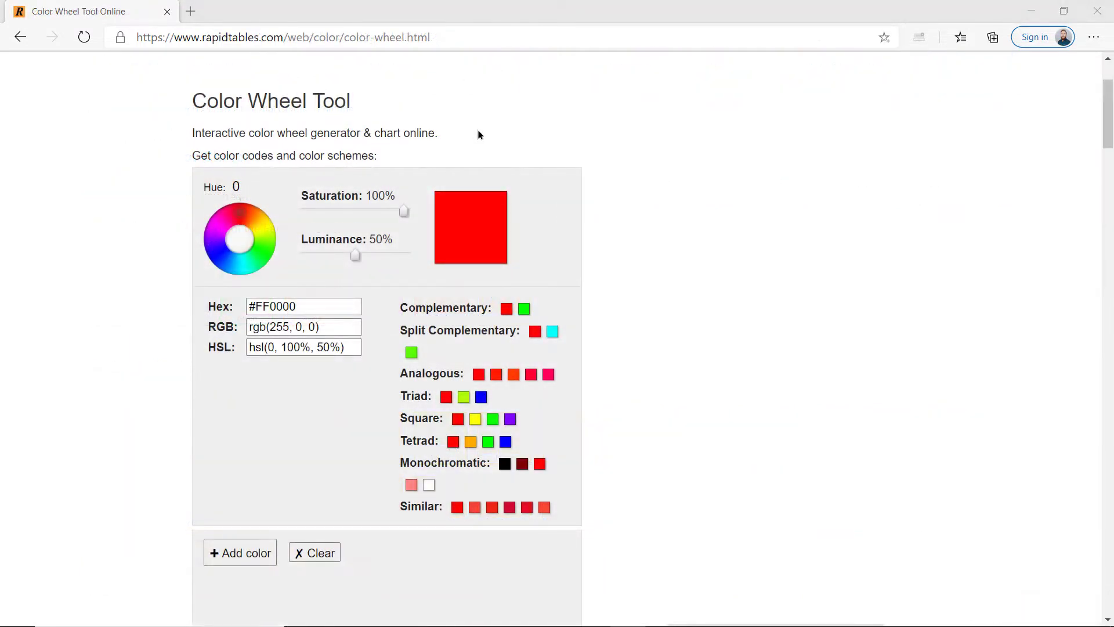
Sweep the RapidTables colour wheel hue through orange, green and blue, ending at hue 358 (#FF0008)
{"action": "mouse_move", "coordinate": [240, 216]}
{"action": "left_mouse_down"}
{"action": "mouse_move", "coordinate": [264, 240]}
{"action": "mouse_move", "coordinate": [252, 264]}
{"action": "mouse_move", "coordinate": [215, 246]}
{"action": "mouse_move", "coordinate": [233, 219]}
{"action": "left_mouse_up"}
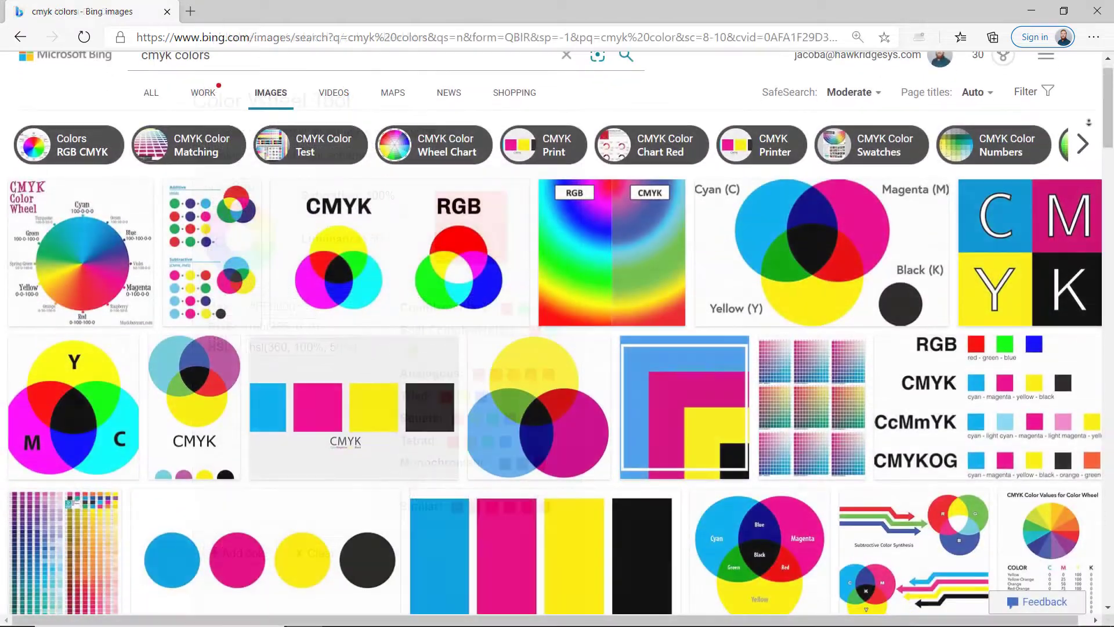
Scroll down through the Bing 'cmyk colors' image results
{"action": "scroll", "coordinate": [1089, 123], "scroll_direction": "down", "scroll_amount": 2}
{"action": "scroll", "coordinate": [1089, 123], "scroll_direction": "down", "scroll_amount": 2}
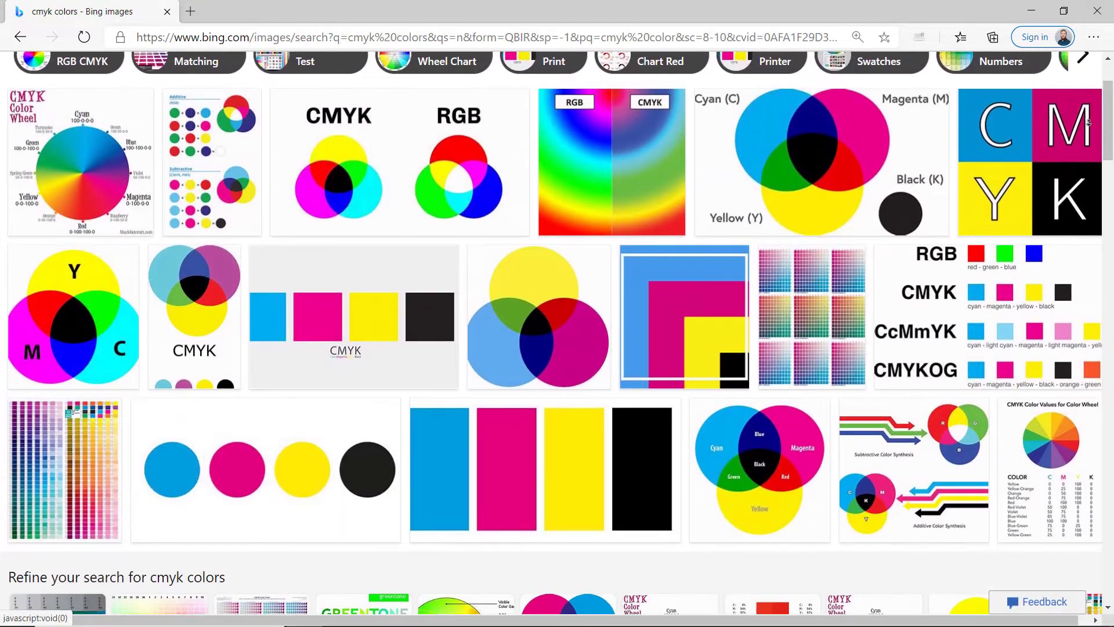
{"action": "scroll", "coordinate": [1088, 123], "scroll_direction": "down", "scroll_amount": 2}
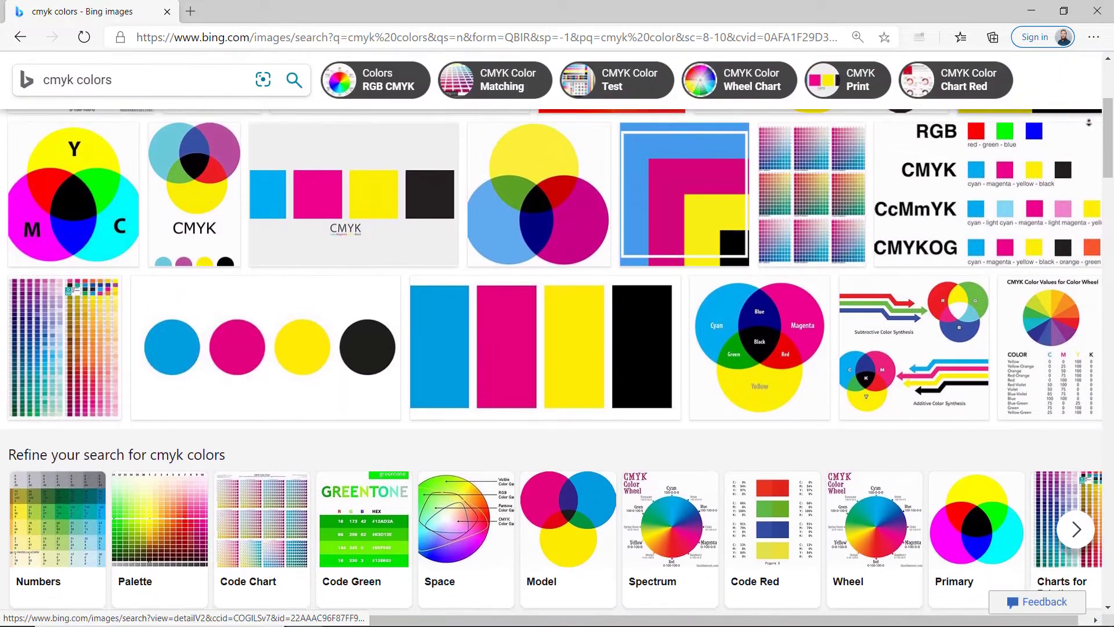
{"action": "scroll", "coordinate": [1088, 123], "scroll_direction": "down", "scroll_amount": 2}
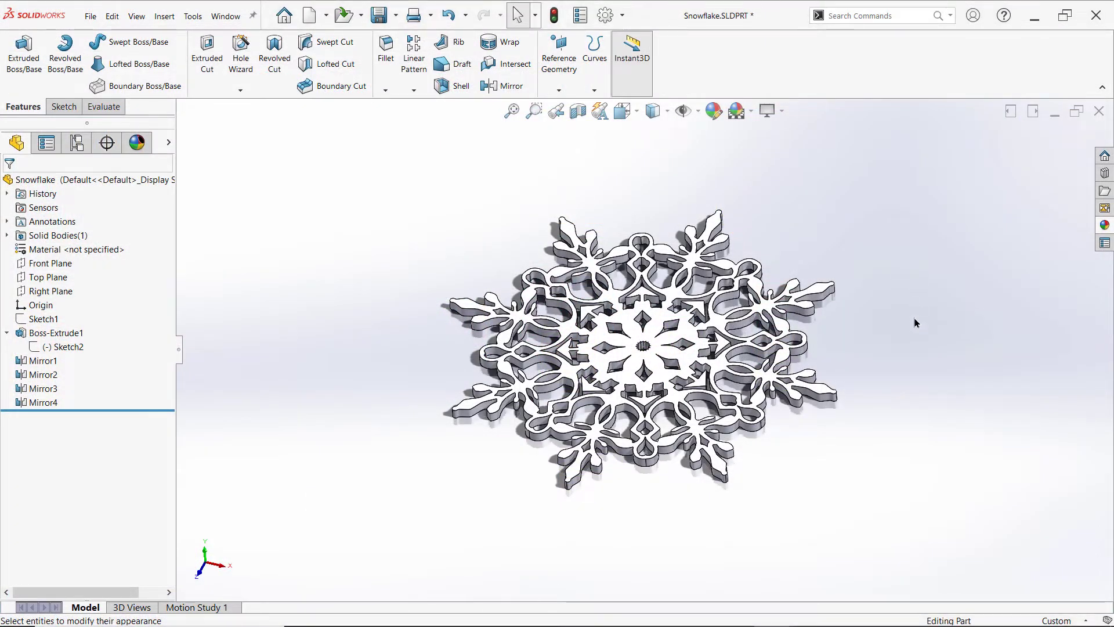
Orbit the snowflake to a low oblique view
{"action": "middle_click_drag", "start_coordinate": [915, 324], "coordinate": [890, 333]}
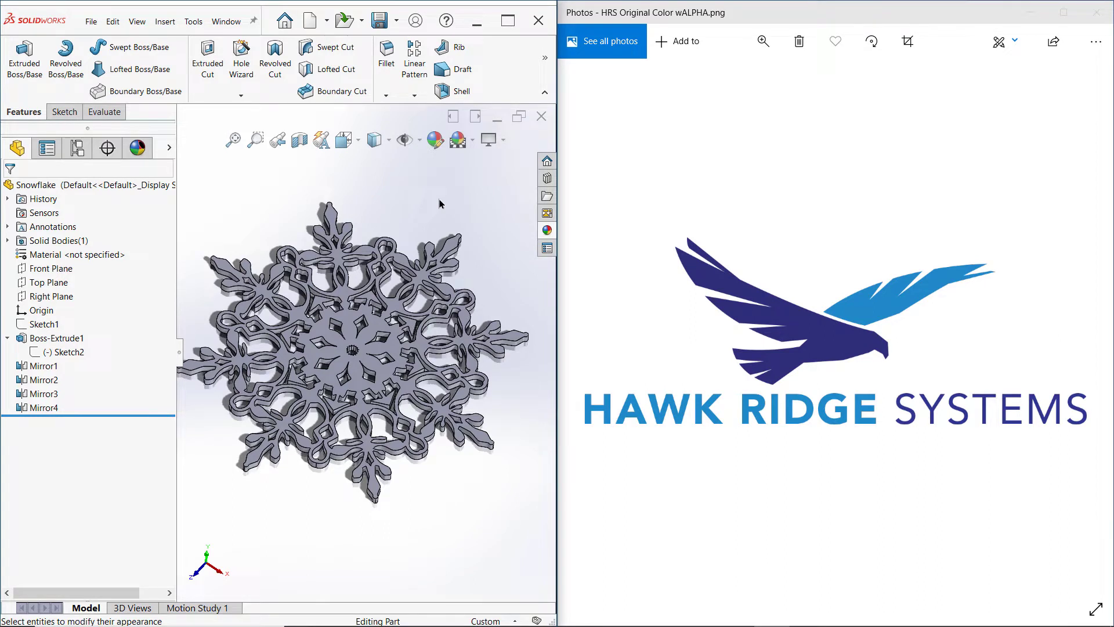
Add a new appearance to the Snowflake part and start the colour eyedropper
{"action": "left_click", "coordinate": [138, 147]}
{"action": "right_click", "coordinate": [68, 325]}
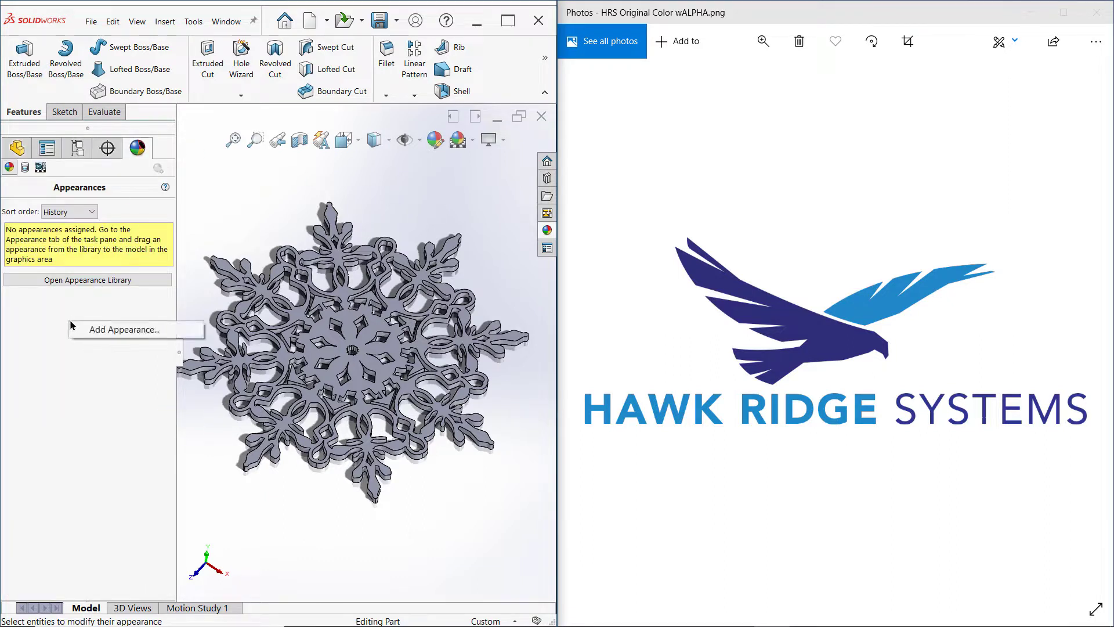
{"action": "left_click", "coordinate": [84, 331]}
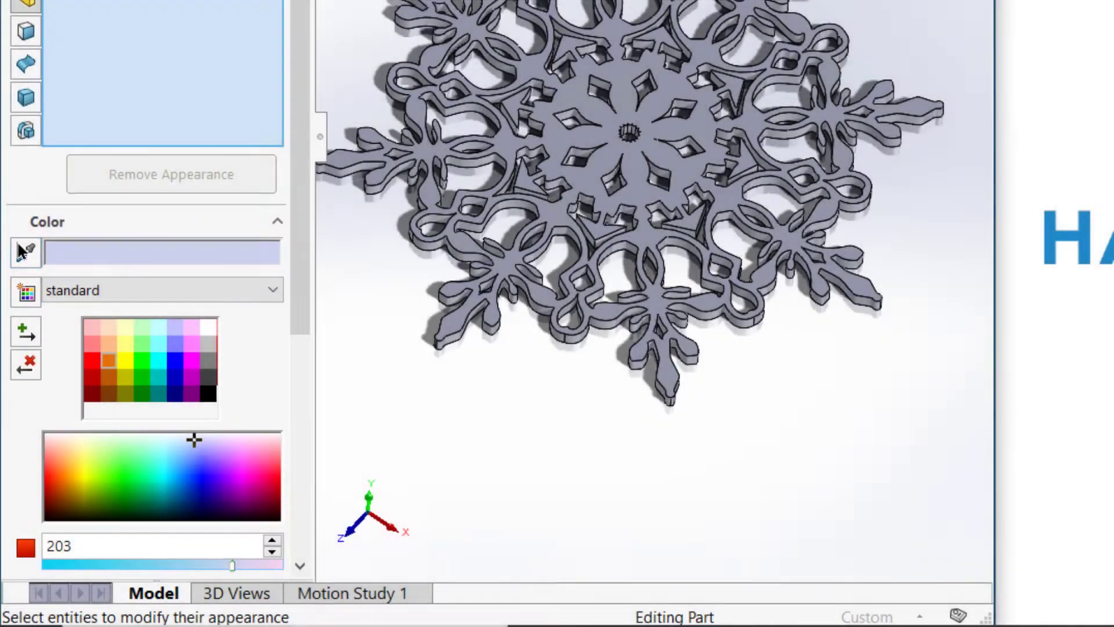
{"action": "left_click", "coordinate": [22, 251]}
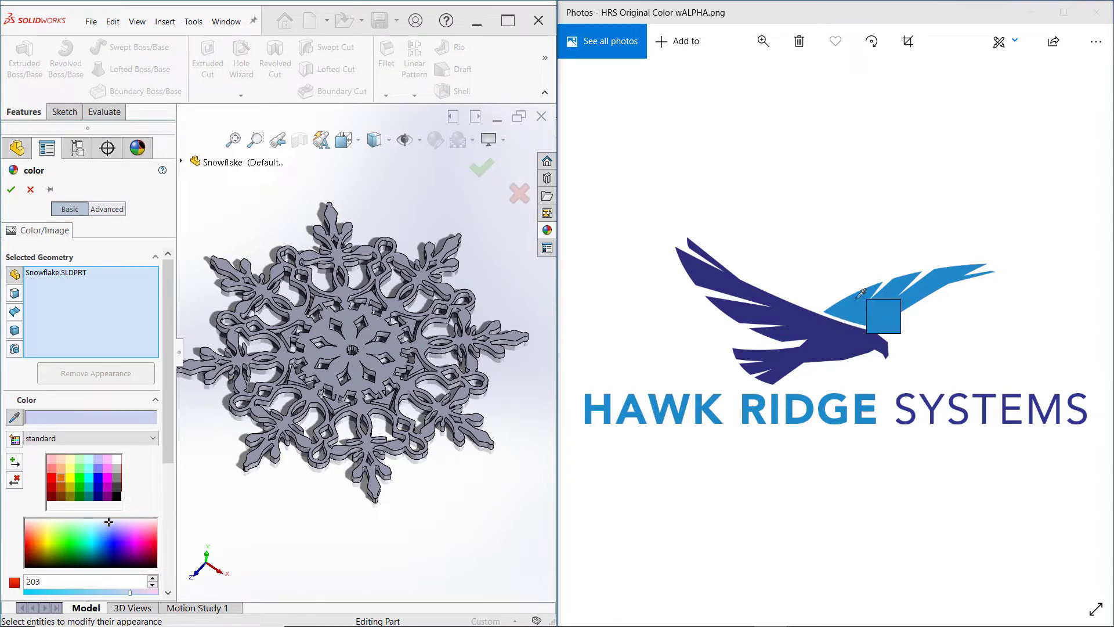
Colour the snowflake with the logo wing's light blue and maximize the SOLIDWORKS window
{"action": "left_click", "coordinate": [861, 294]}
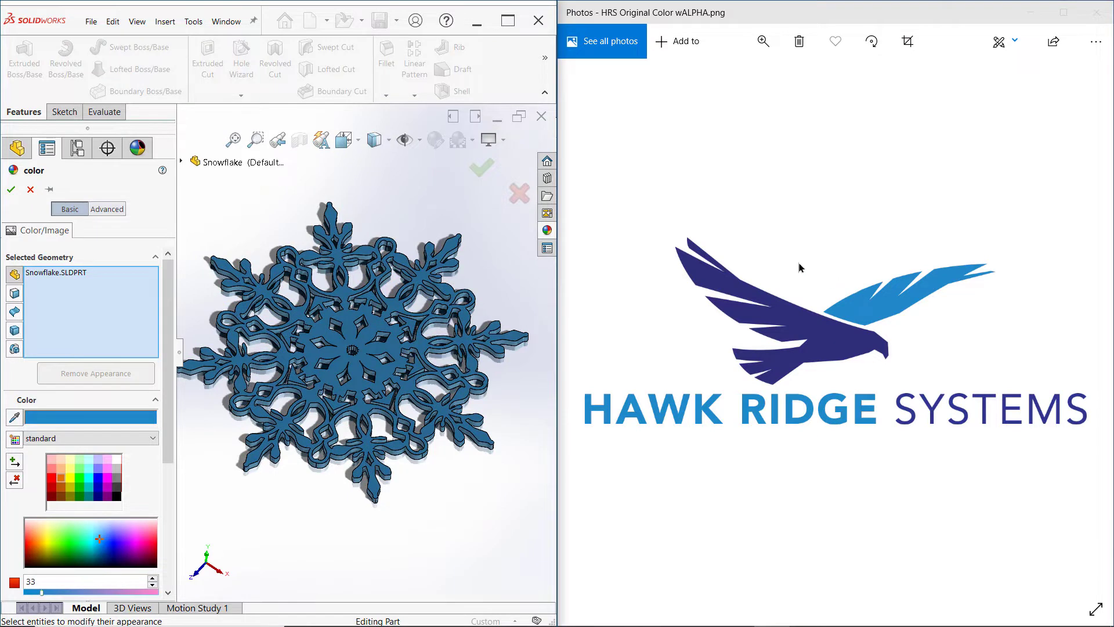
{"action": "left_click", "coordinate": [508, 21]}
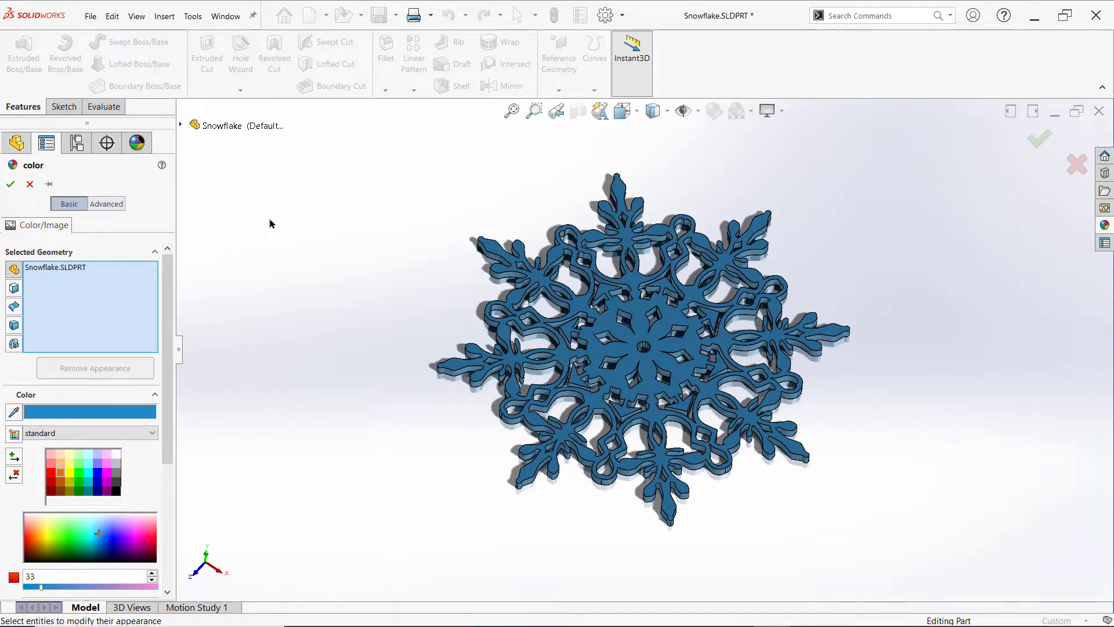
Start the eyedropper again and bring the Bing 'cmyk colors' images to the front
{"action": "left_click", "coordinate": [14, 412]}
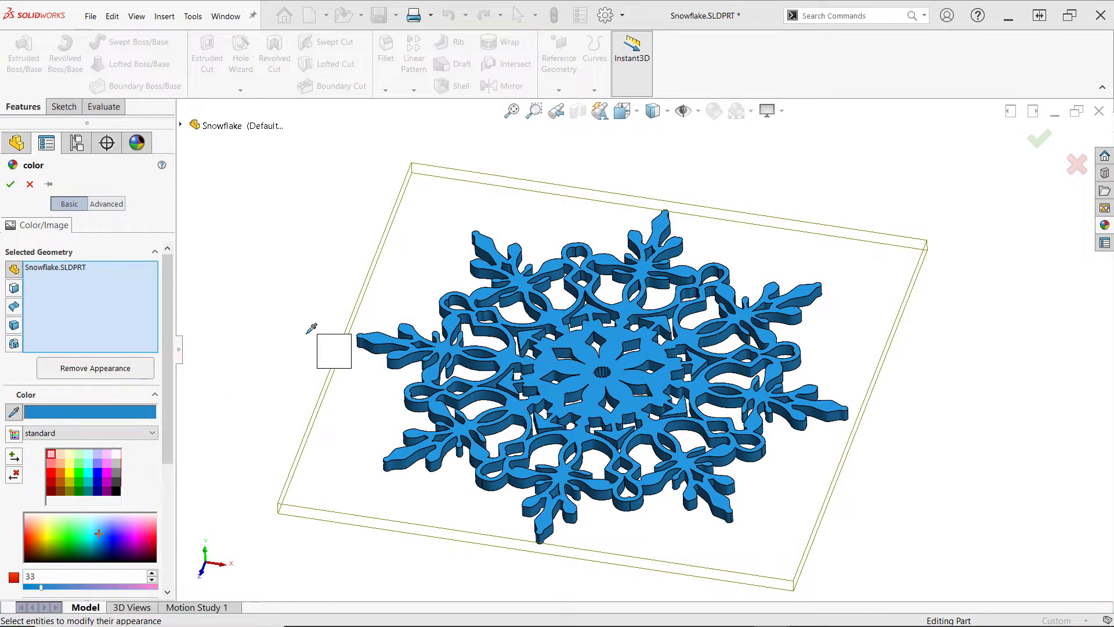
{"action": "key", "text": "alt+Tab"}
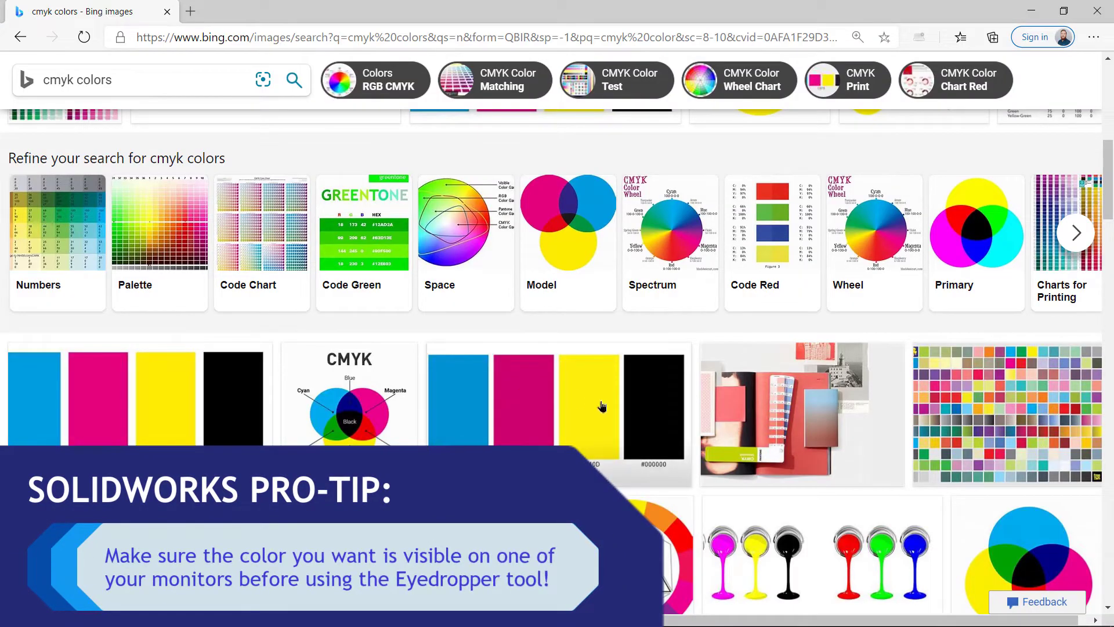
Return to SOLIDWORKS, where the snowflake shows a new sampled blue (red 33)
{"action": "key", "text": "alt+Tab"}
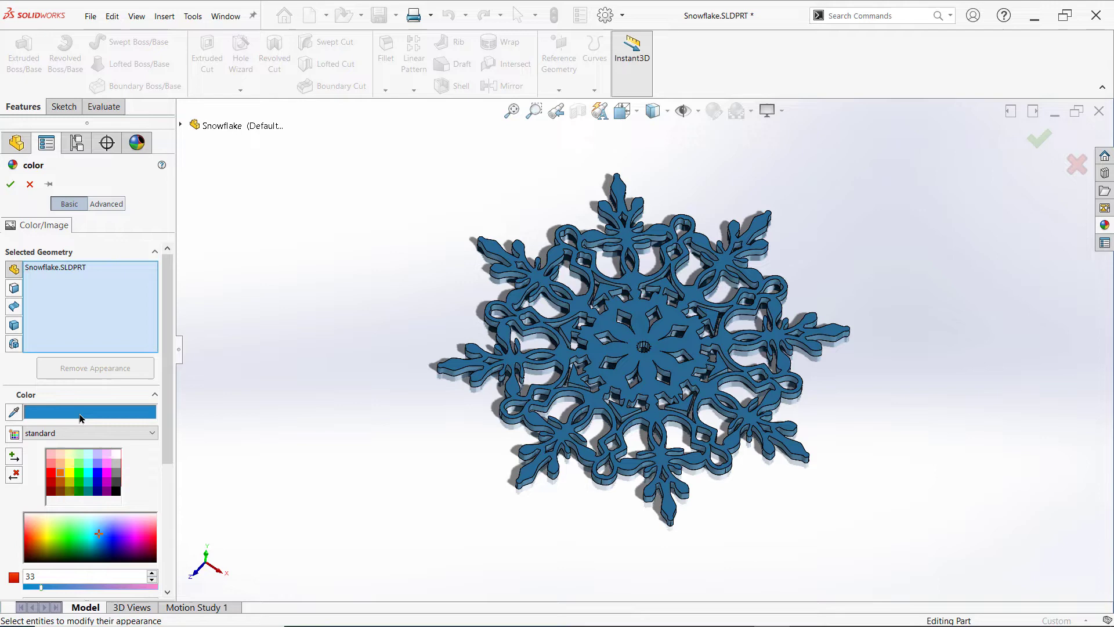
Add the blue RGB 33, 136, 201 to the custom colours in the colour dialog
{"action": "left_click", "coordinate": [81, 413]}
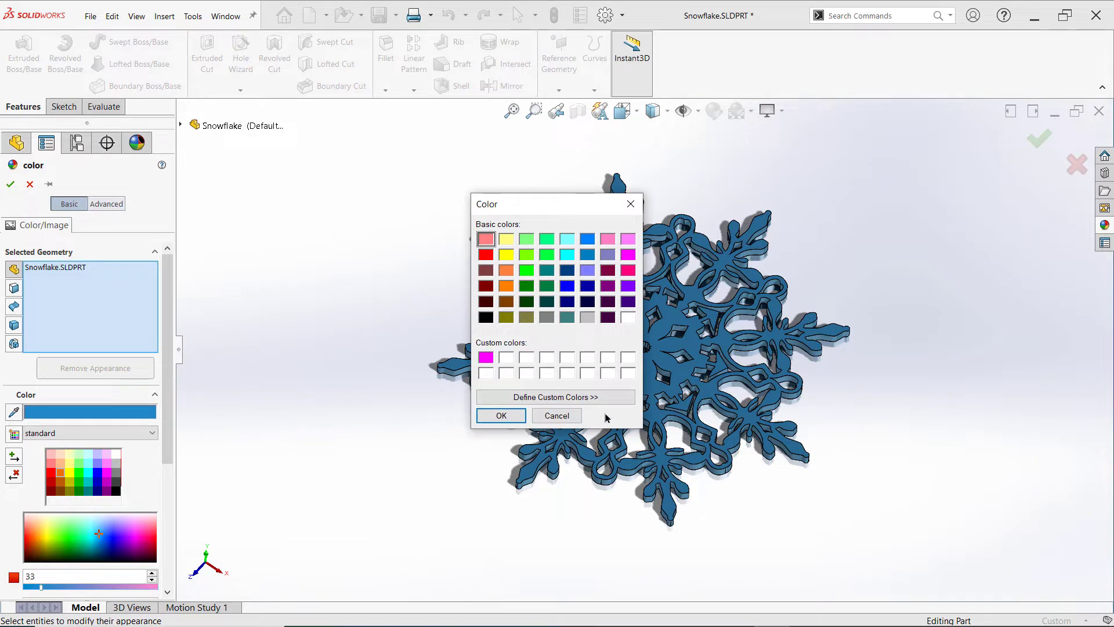
{"action": "left_click", "coordinate": [618, 400]}
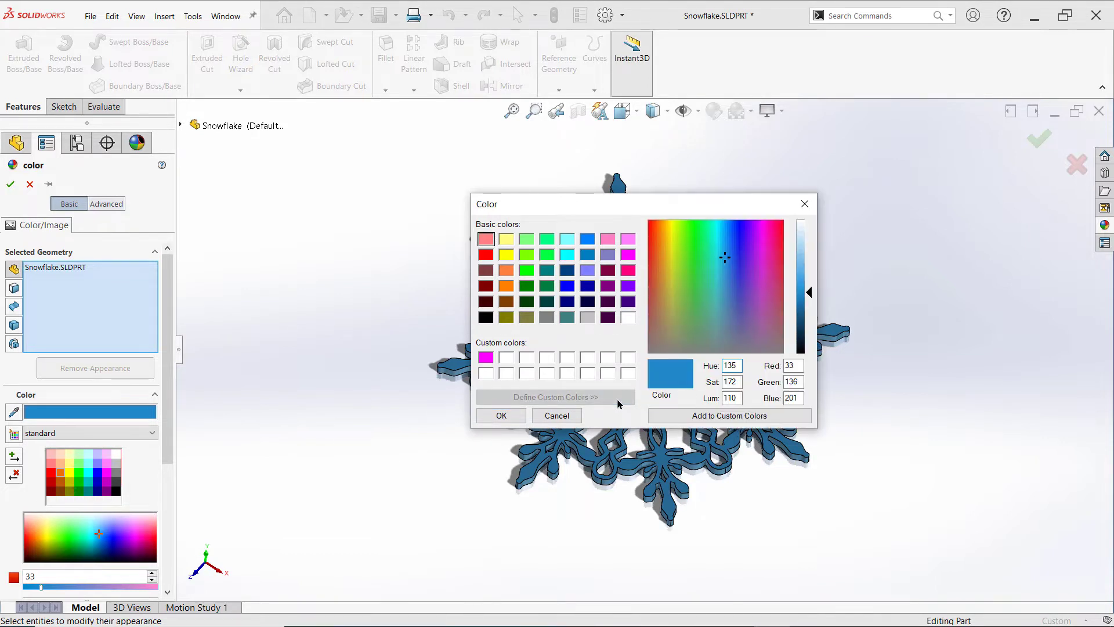
{"action": "left_click", "coordinate": [682, 416]}
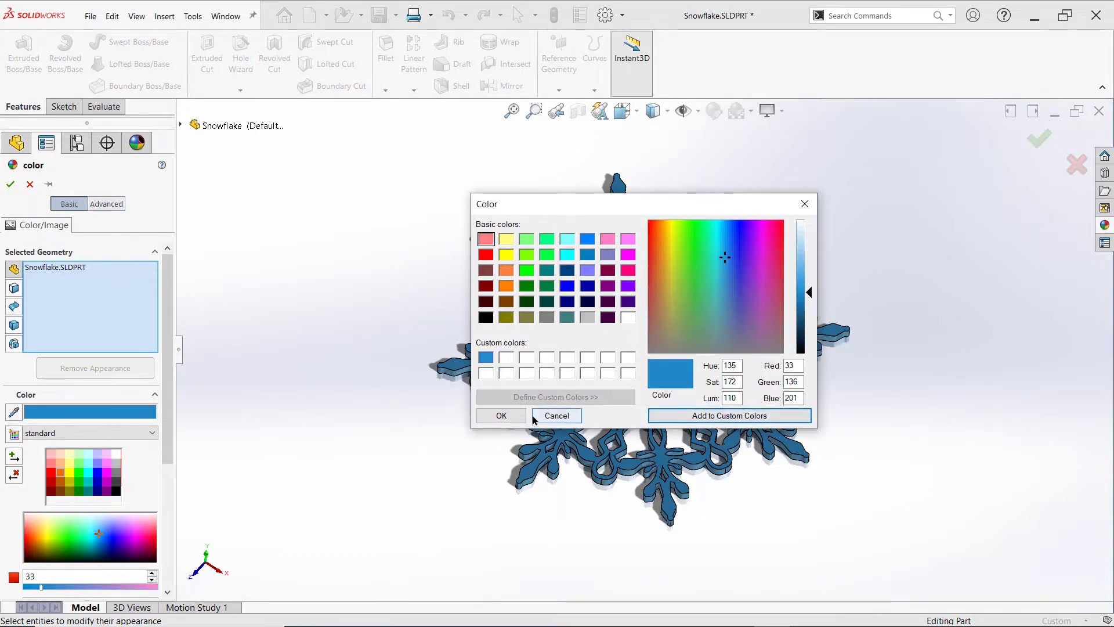
{"action": "left_click", "coordinate": [500, 415]}
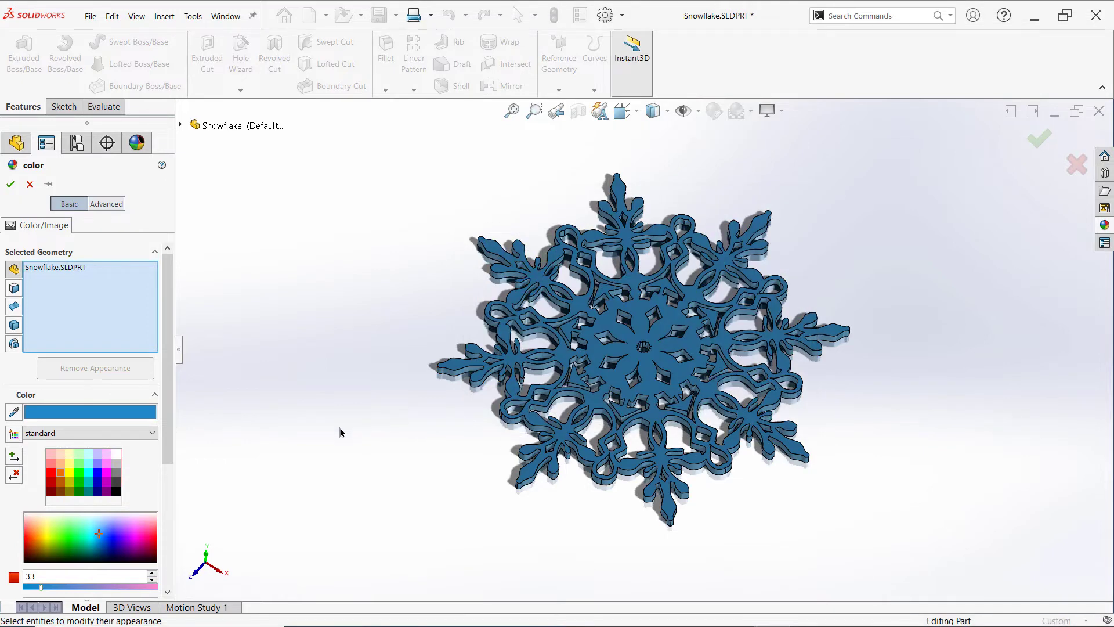
Save a new swatch file swatch.sldclr and add the blue to it
{"action": "left_click", "coordinate": [12, 434]}
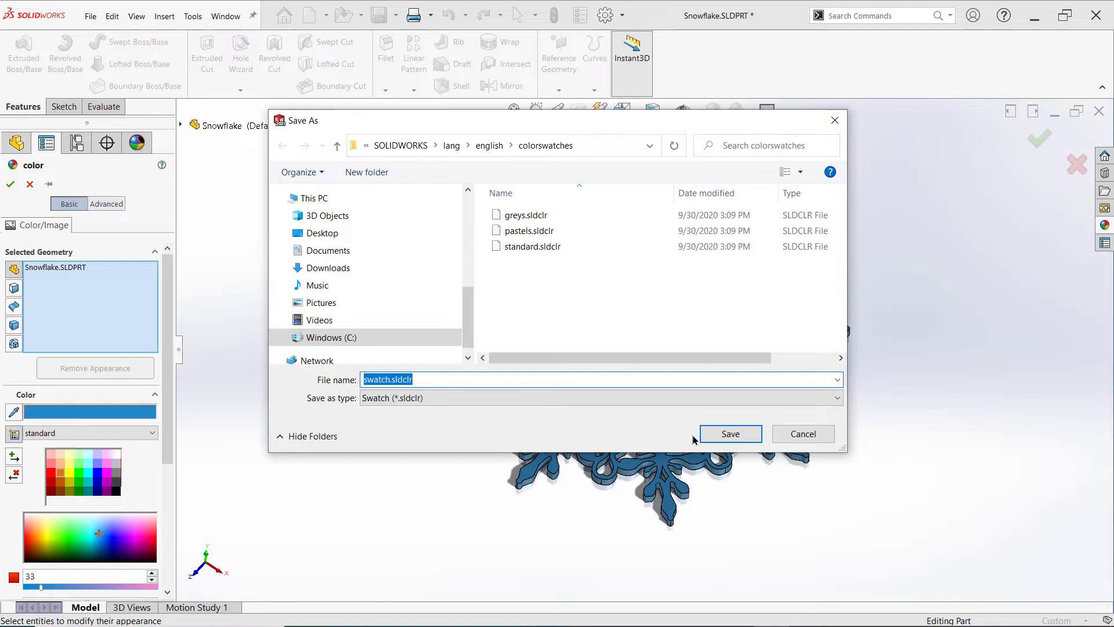
{"action": "left_click", "coordinate": [709, 436]}
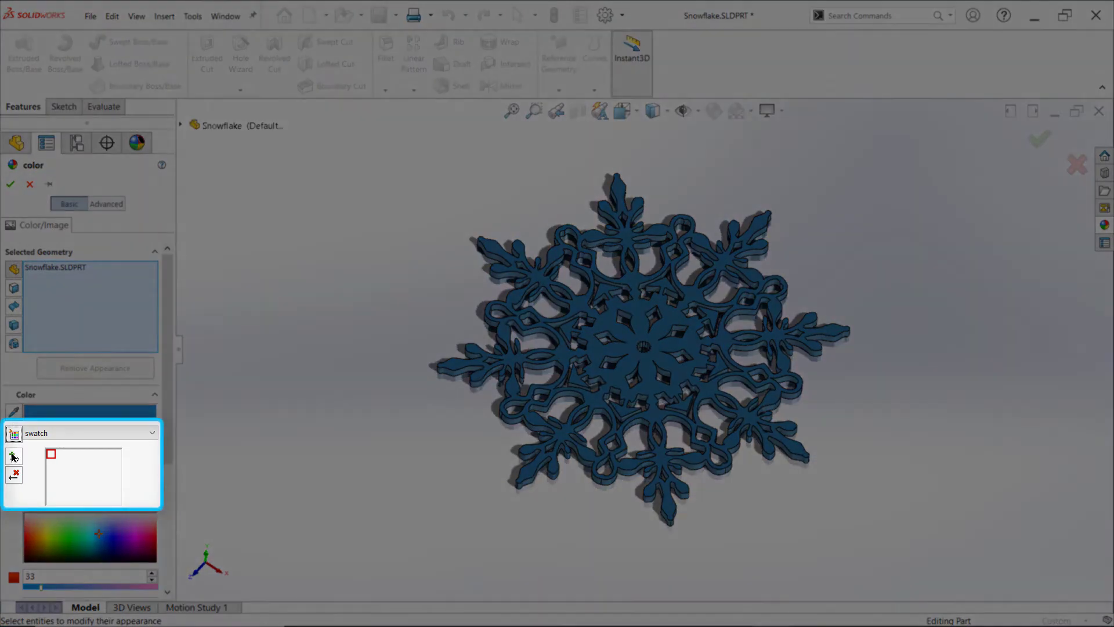
{"action": "left_click", "coordinate": [13, 456]}
Add a green to the swatch, try orange, then reapply the blue swatch
{"action": "left_click", "coordinate": [60, 533]}
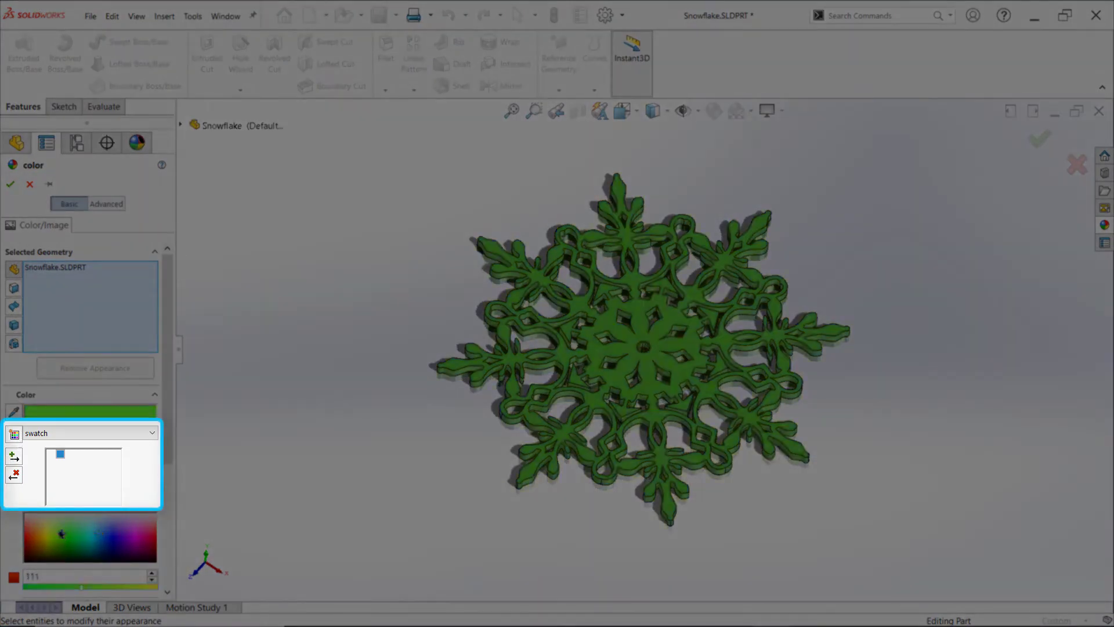
{"action": "left_click", "coordinate": [13, 456]}
{"action": "left_click", "coordinate": [31, 533]}
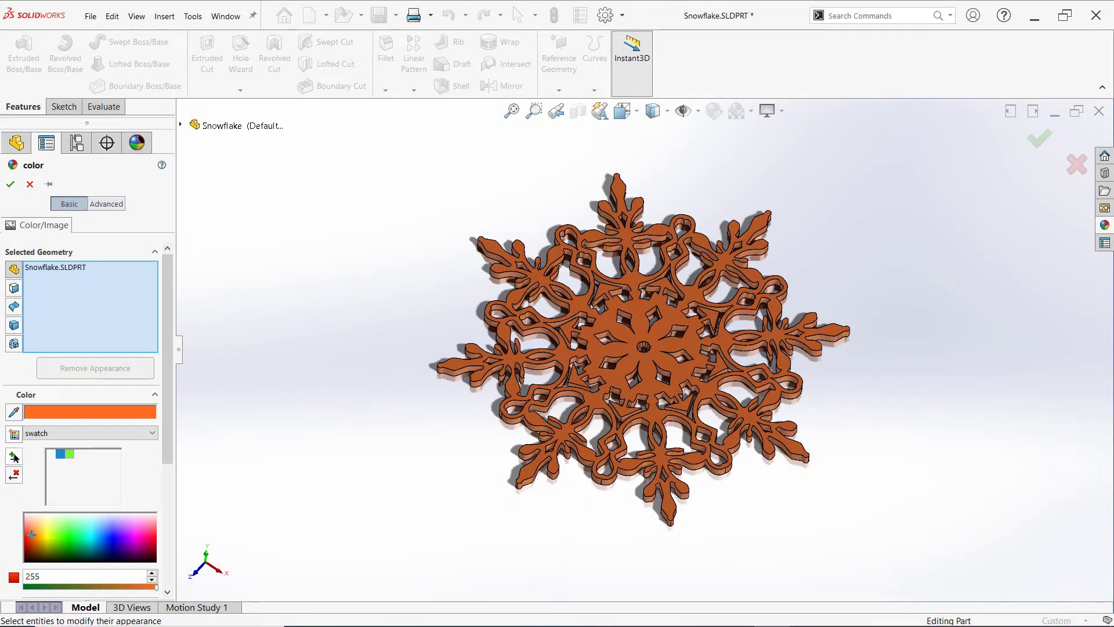
{"action": "left_click", "coordinate": [60, 454]}
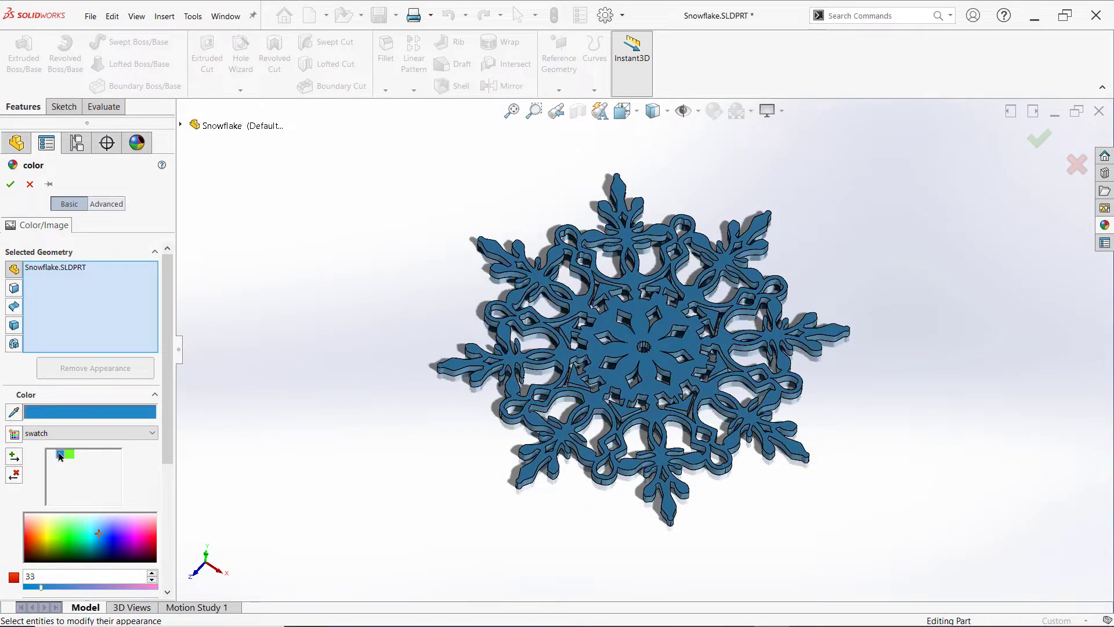
Orbit the snowflake to a tilted three-quarter view and reveal its RGB values 33, 136, 201
{"action": "middle_click_drag", "start_coordinate": [813, 412], "coordinate": [838, 397]}
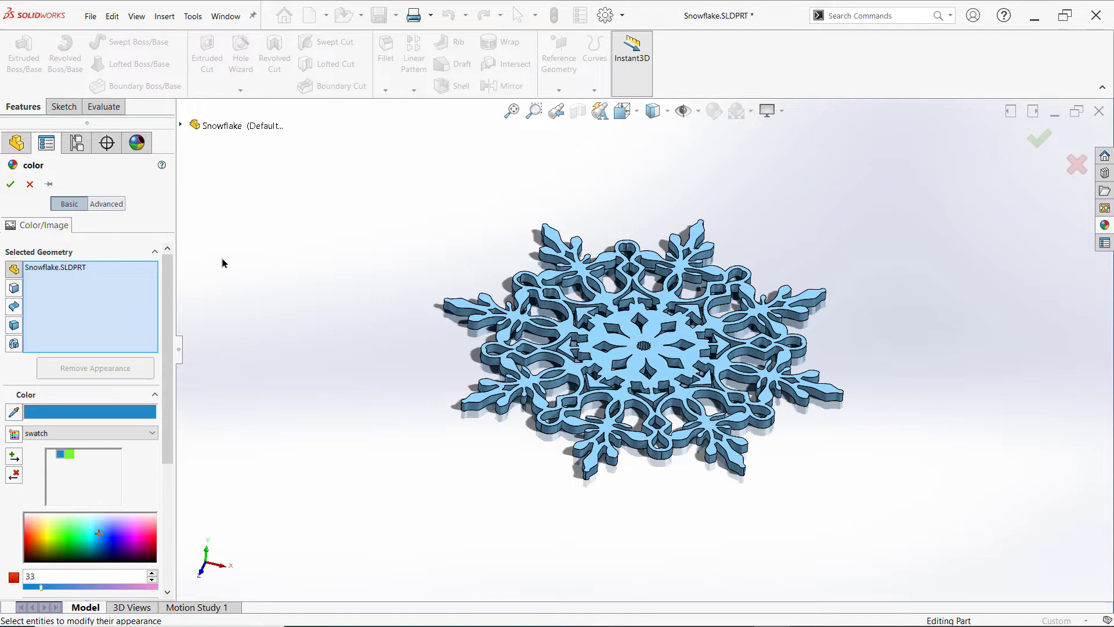
{"action": "left_click_drag", "start_coordinate": [170, 267], "coordinate": [182, 384]}
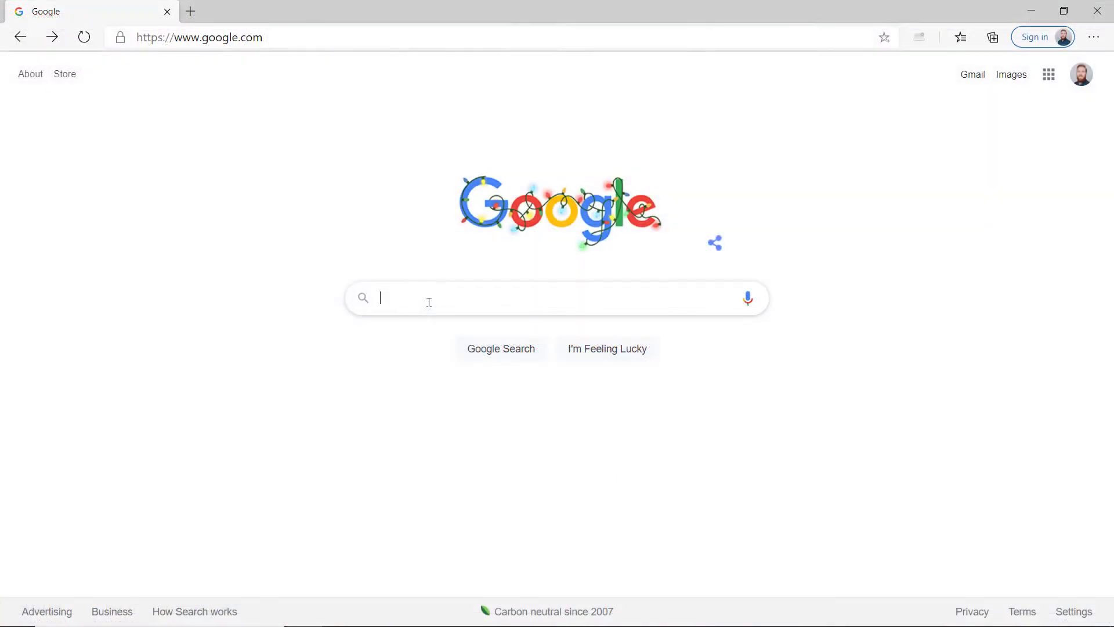
Search Google for 'image color picker' and scroll through the results toward image-color.com
{"action": "type", "text": "im"}
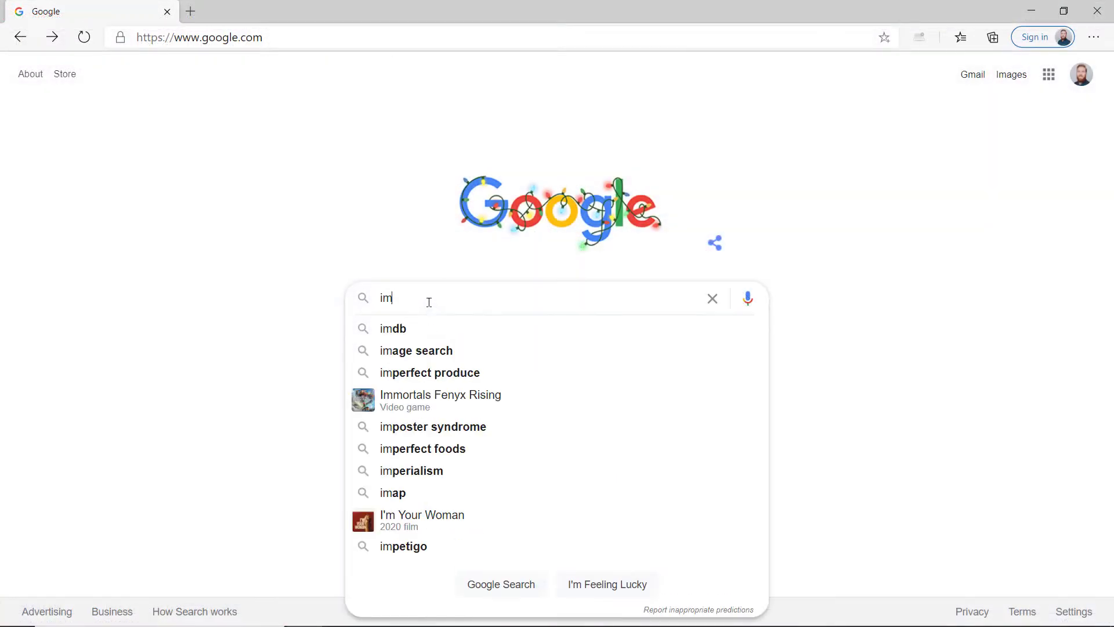
{"action": "type", "text": "age color picker"}
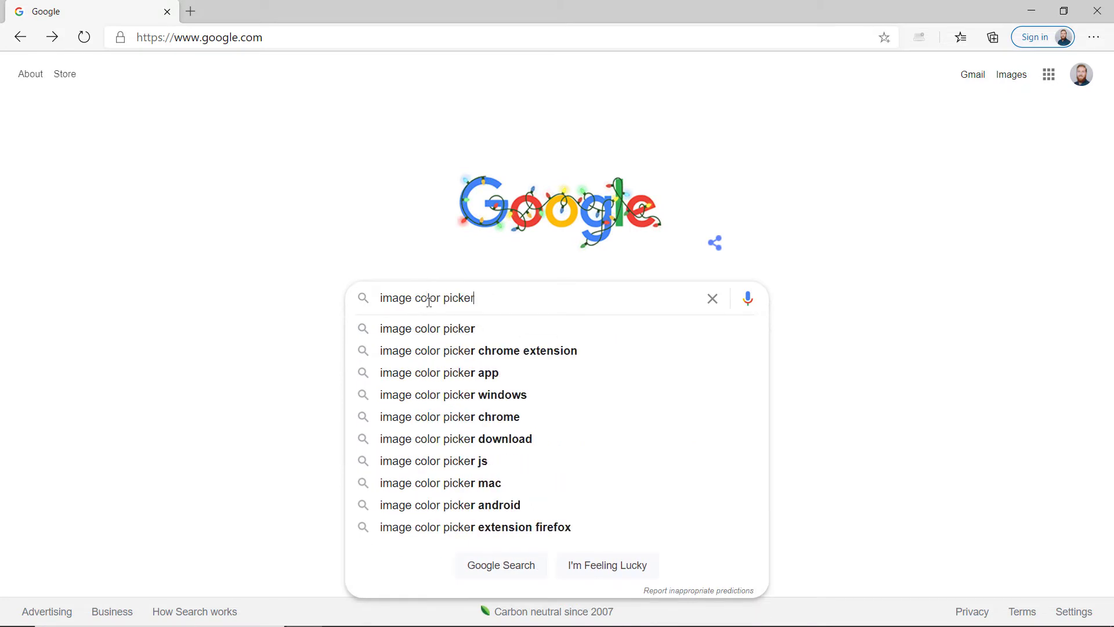
{"action": "key", "text": "Return"}
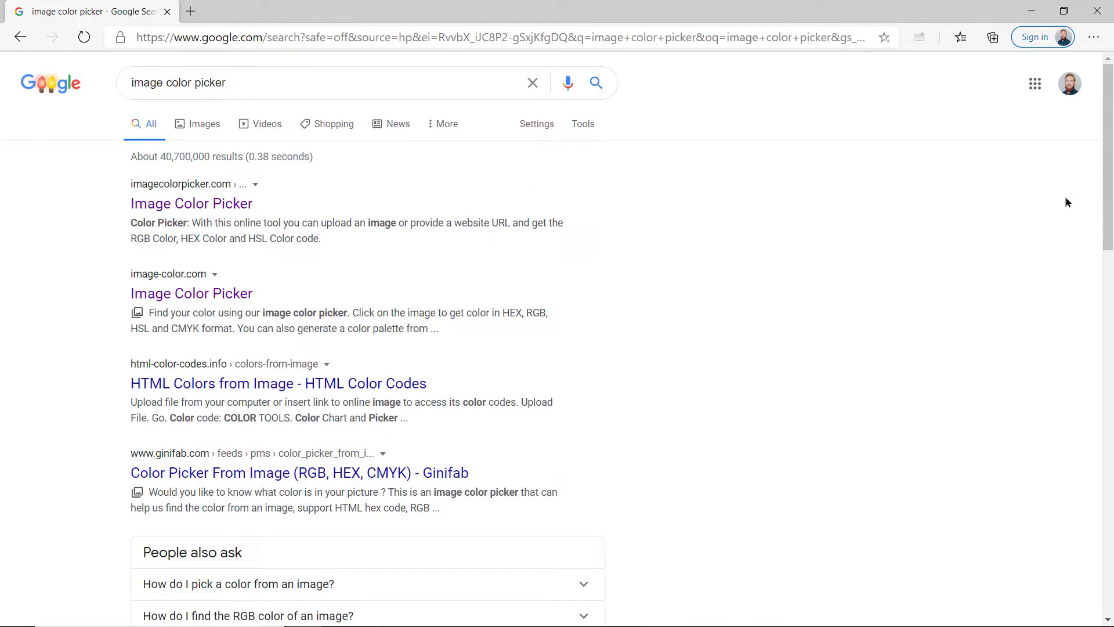
{"action": "scroll", "coordinate": [1070, 217], "scroll_direction": "down", "scroll_amount": 3}
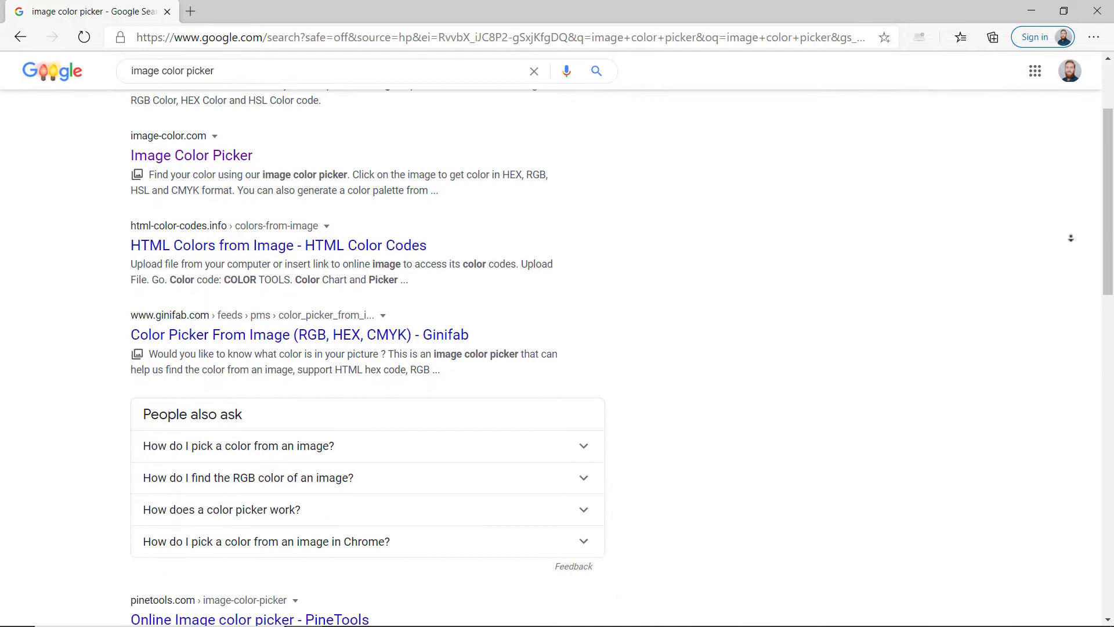
{"action": "scroll", "coordinate": [1070, 238], "scroll_direction": "down", "scroll_amount": 4}
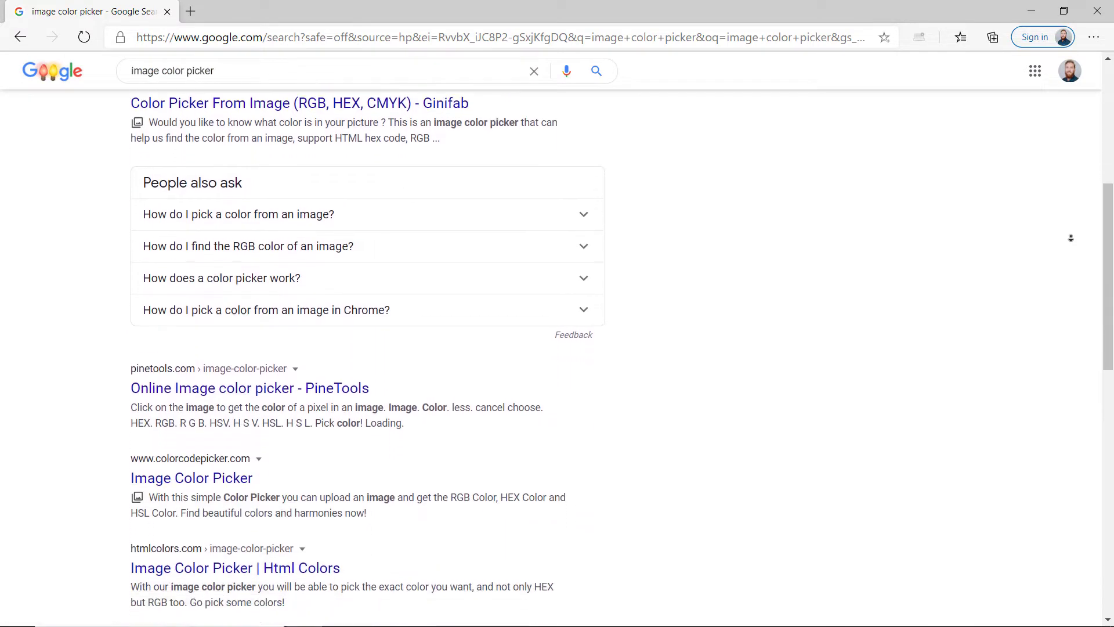
{"action": "scroll", "coordinate": [1070, 238], "scroll_direction": "down", "scroll_amount": 1}
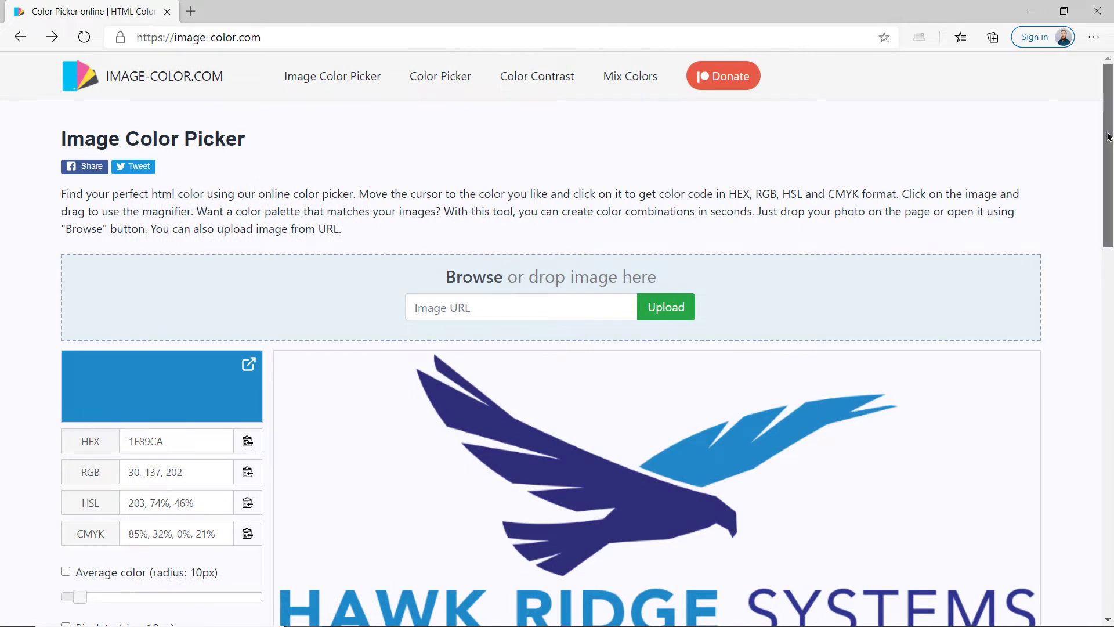
Sample the hawk body's dark navy on image-color.com, reading HEX 2F2E7A (RGB 47, 46, 122)
{"action": "left_click_drag", "start_coordinate": [1111, 138], "coordinate": [1111, 212]}
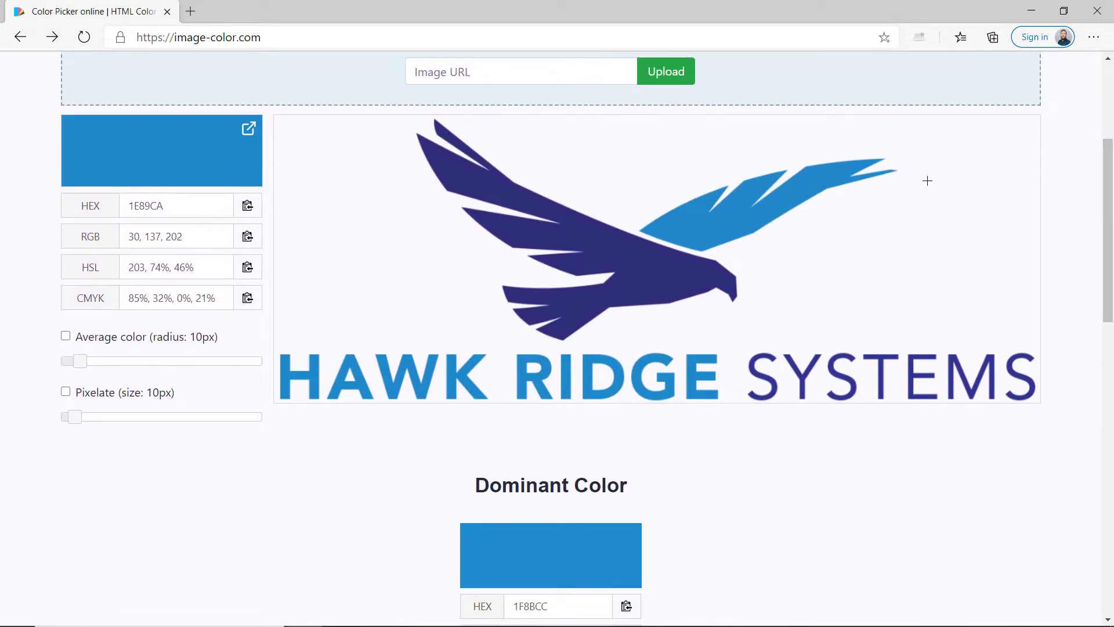
{"action": "left_click", "coordinate": [603, 250]}
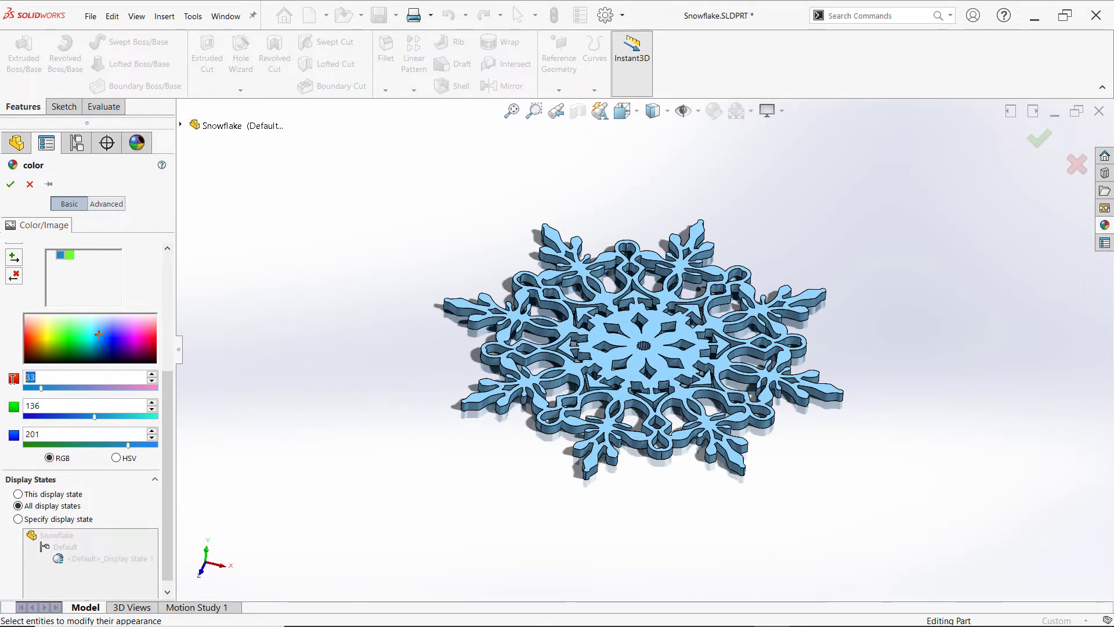
Recolour the snowflake to the navy RGB 47, 46, 122
{"action": "type", "text": "47"}
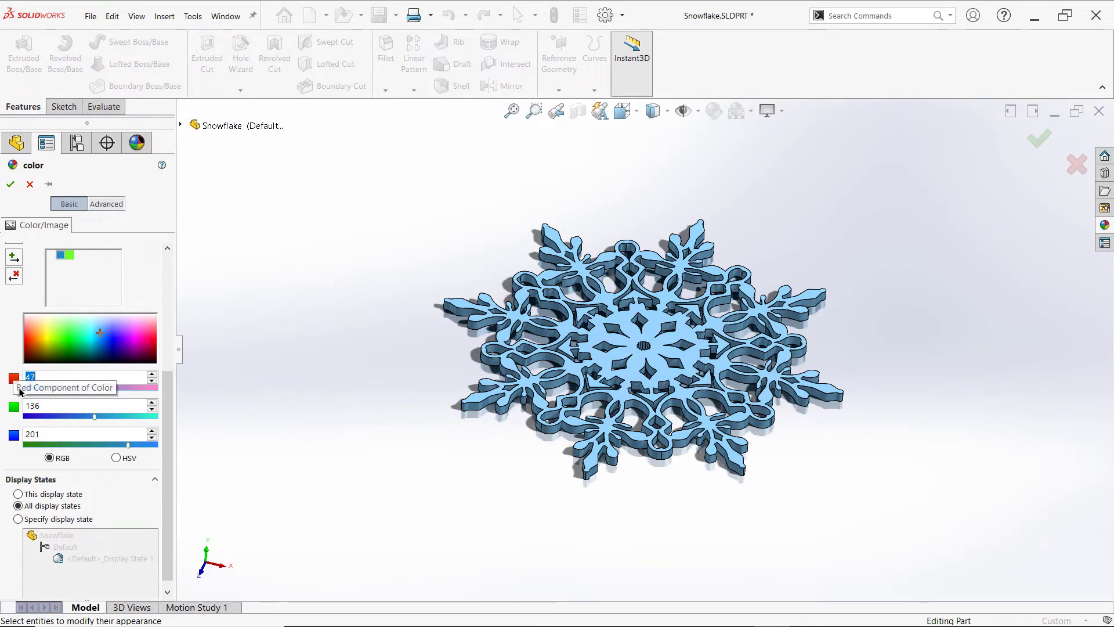
{"action": "key", "text": "Tab"}
{"action": "type", "text": "46"}
{"action": "key", "text": "Tab"}
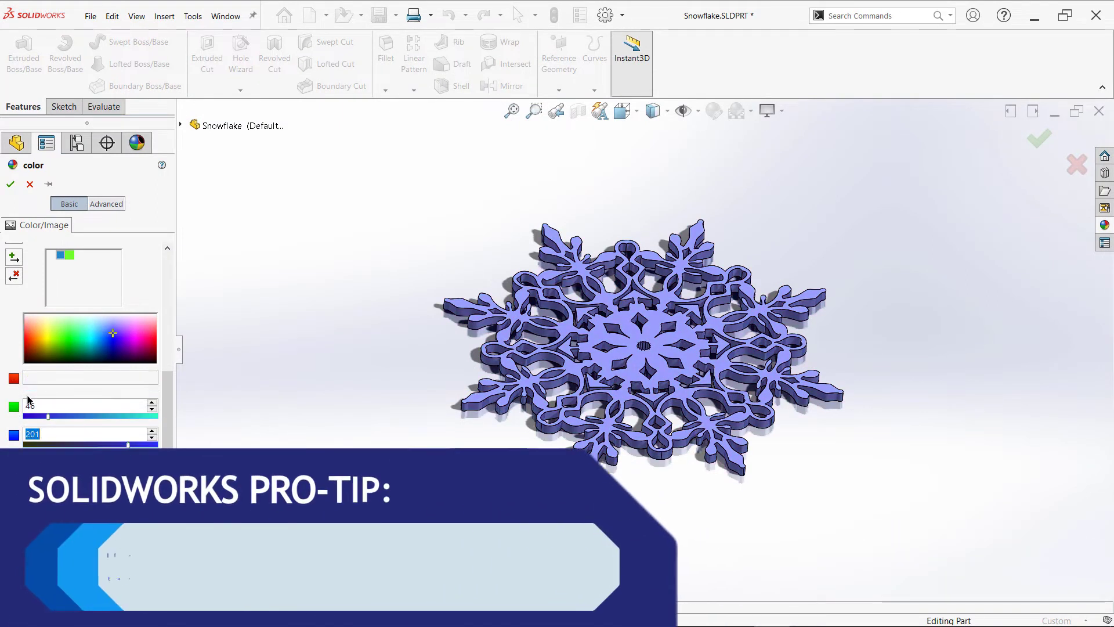
{"action": "type", "text": "122"}
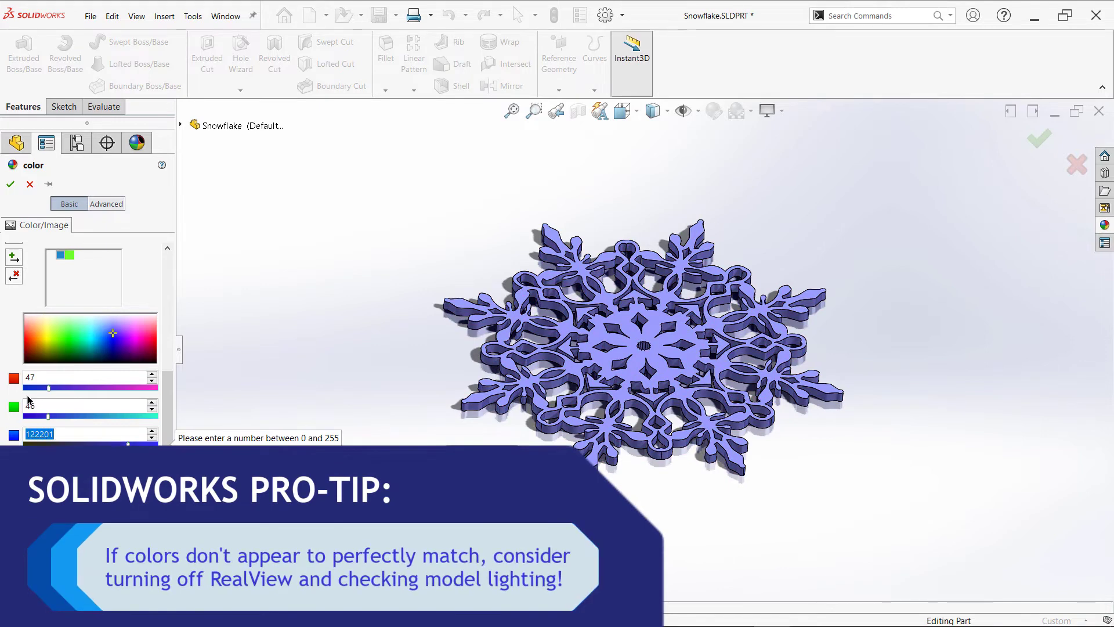
{"action": "type", "text": "122"}
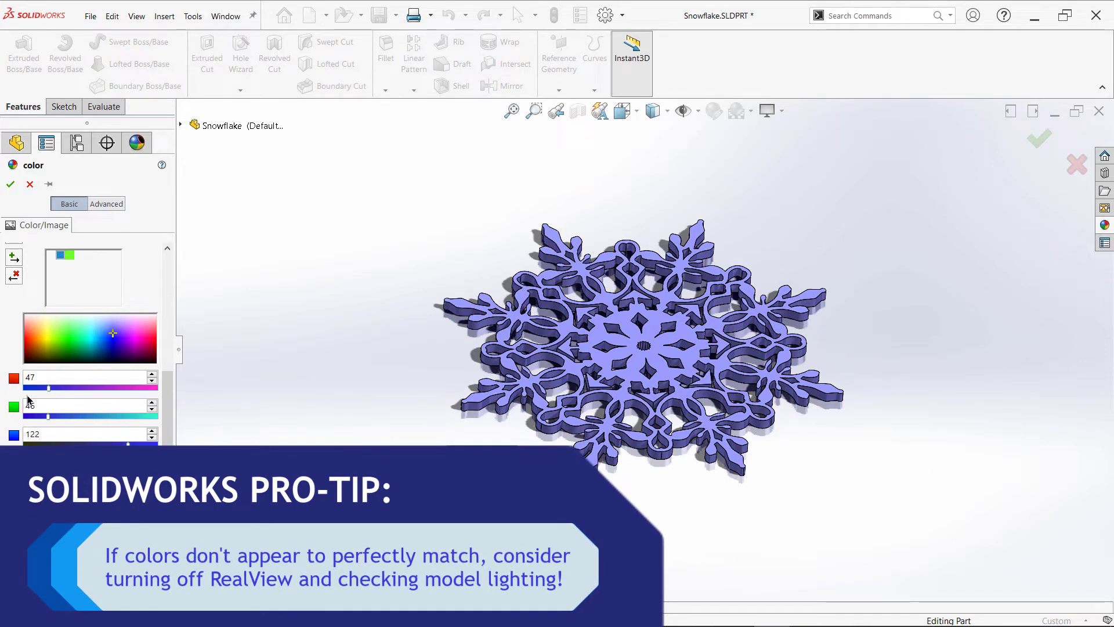
{"action": "key", "text": "Return"}
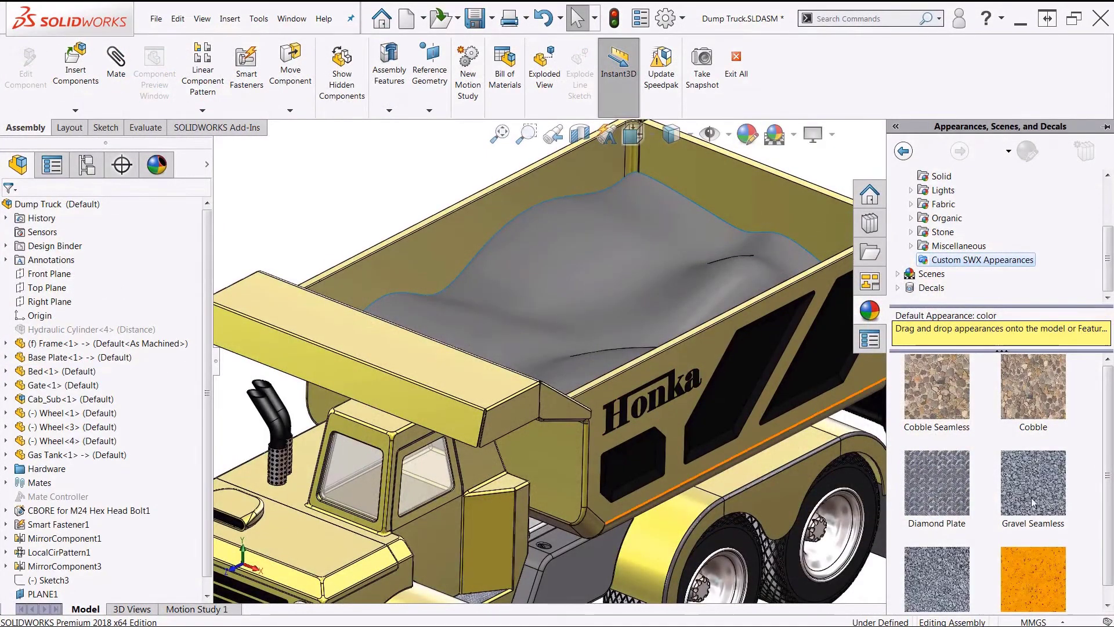
Apply the Gravel Seamless appearance to the dump truck's load
{"action": "mouse_move", "coordinate": [1035, 498]}
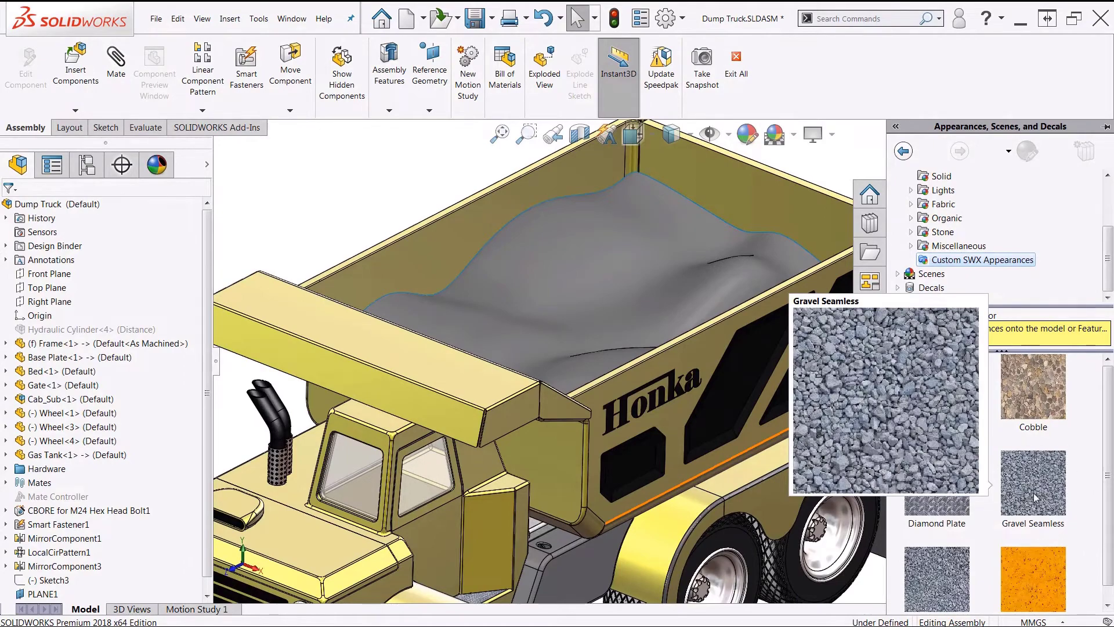
{"action": "left_click_drag", "start_coordinate": [1035, 497], "coordinate": [587, 258]}
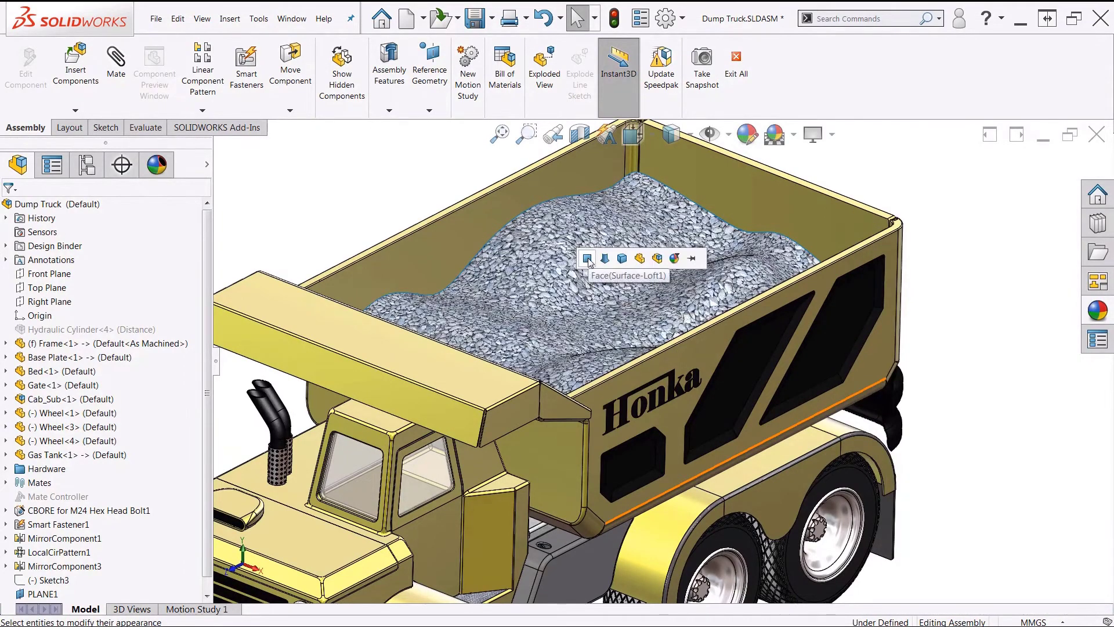
{"action": "left_click", "coordinate": [587, 258]}
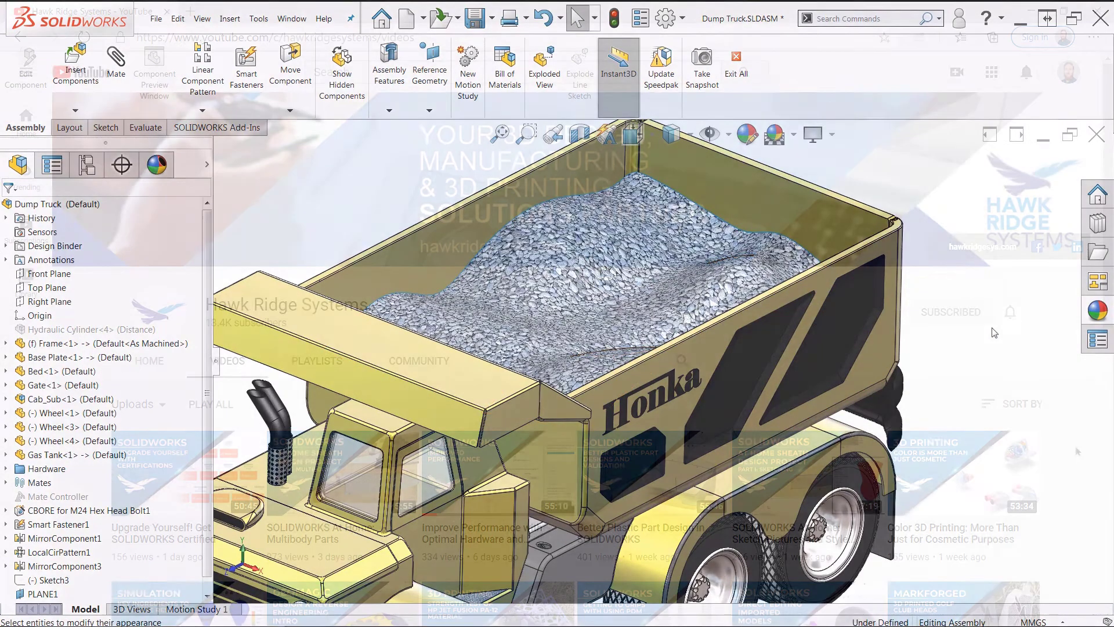